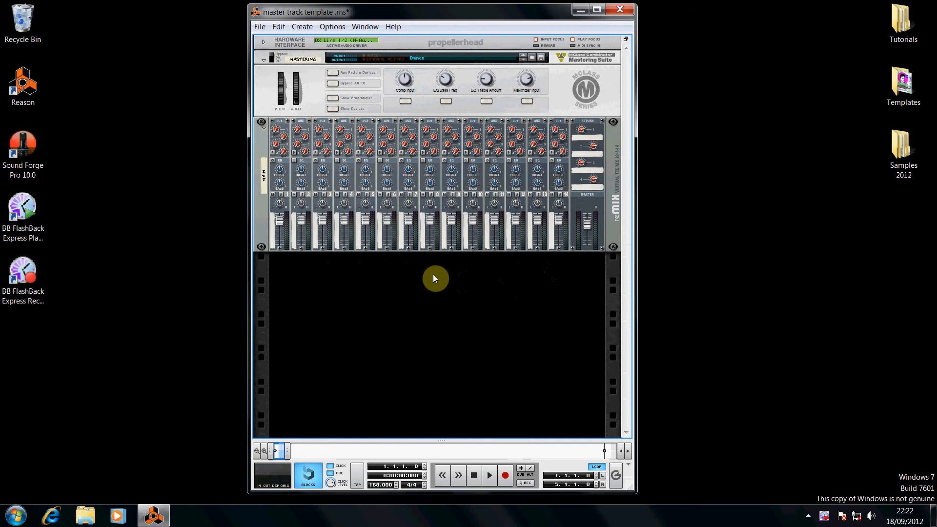
# Flip the rack to inspect the mixer's rear connections, then return to the front view
pyautogui.press('Tab')
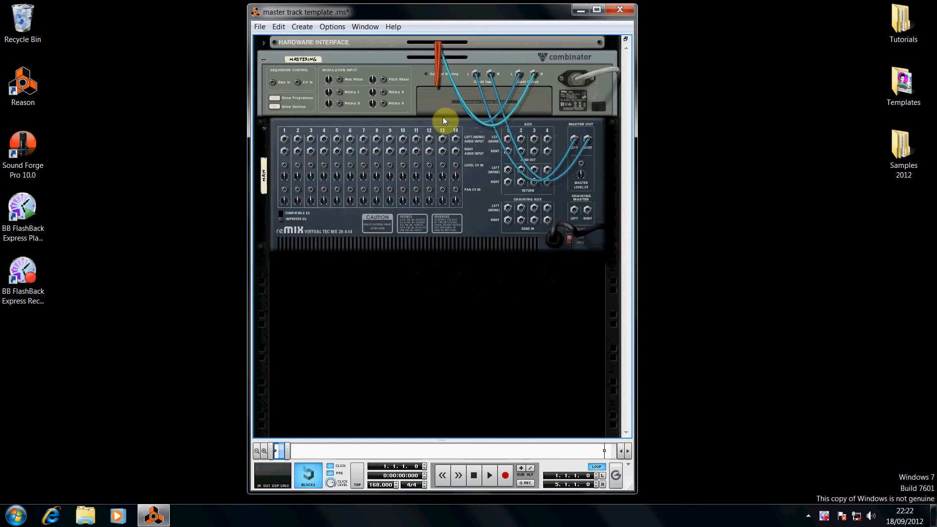
pyautogui.click(486, 203)
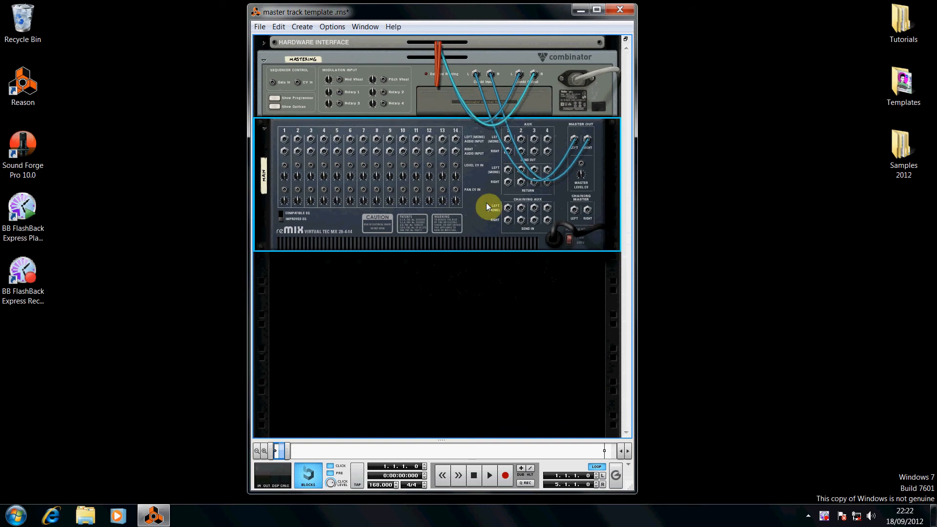
pyautogui.press('Tab')
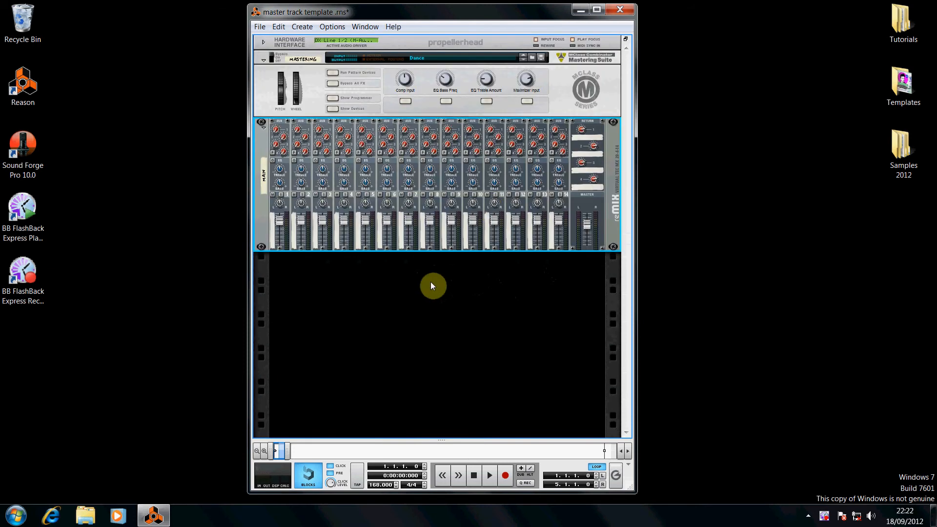
# Create a Combinator in the empty rack space below the mixer and name it sub
pyautogui.rightClick(430, 282)
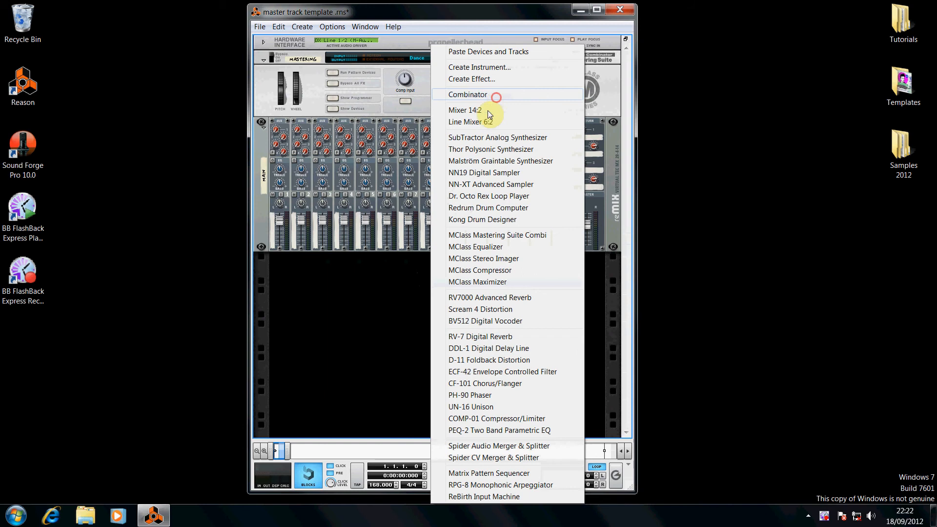
pyautogui.click(497, 98)
pyautogui.click(309, 262)
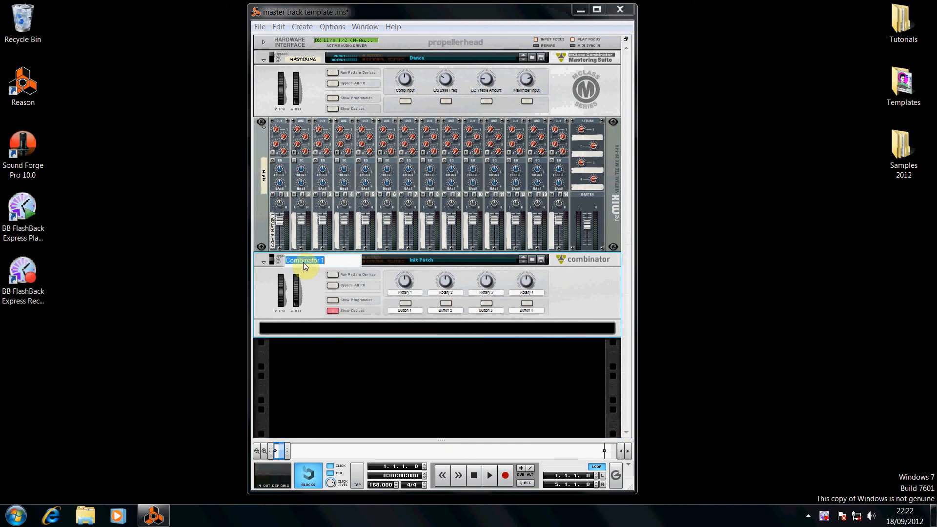
pyautogui.write('sub')
pyautogui.press('Return')
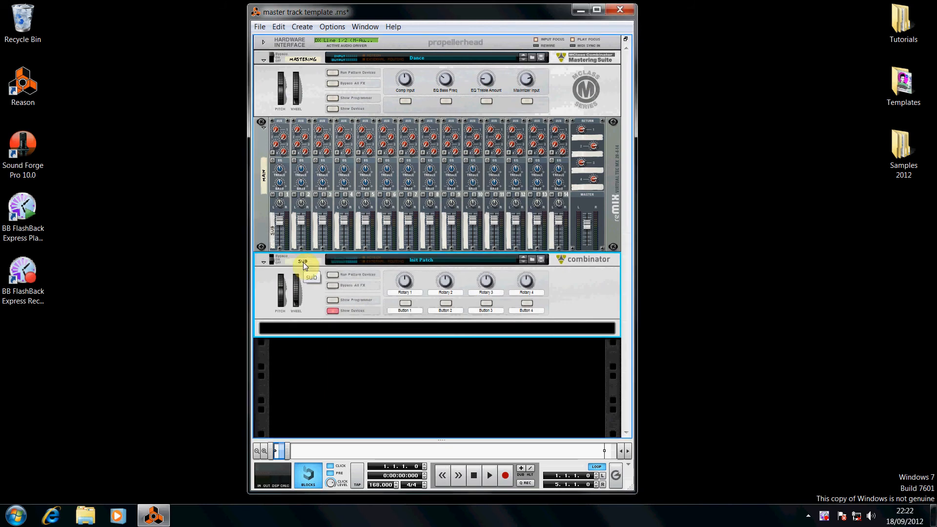
# Add a Line Mixer 6:2 inside the sub Combinator
pyautogui.rightClick(435, 330)
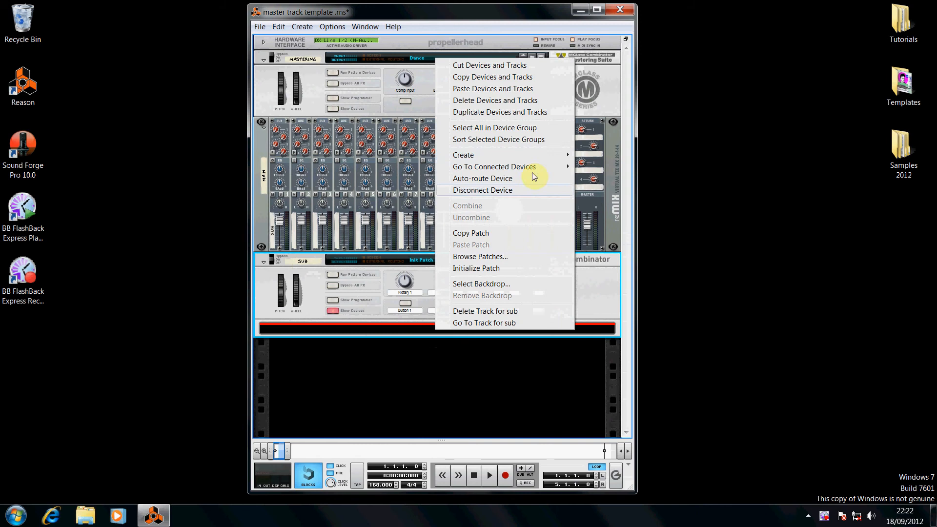
pyautogui.moveTo(561, 155)
pyautogui.click(587, 146)
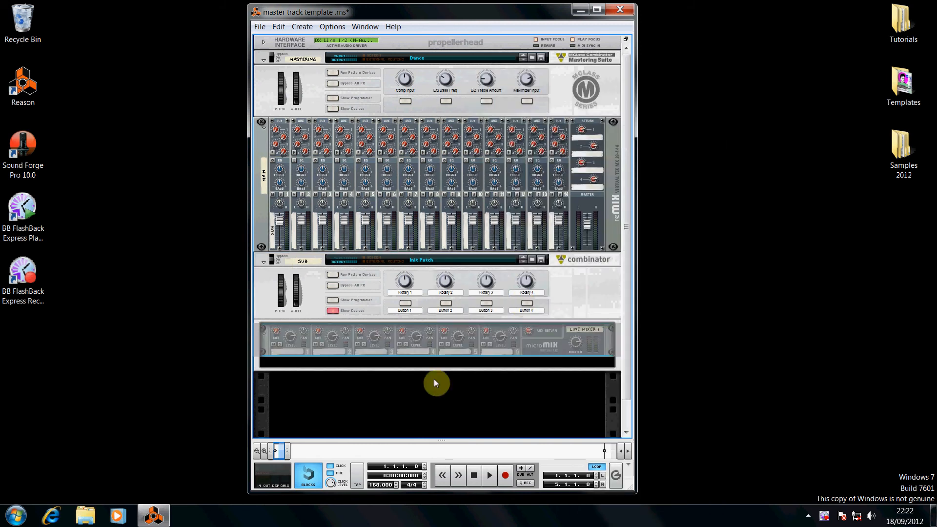
# Add a Thor Polysonic Synthesizer inside the Combinator below the line mixer
pyautogui.rightClick(440, 364)
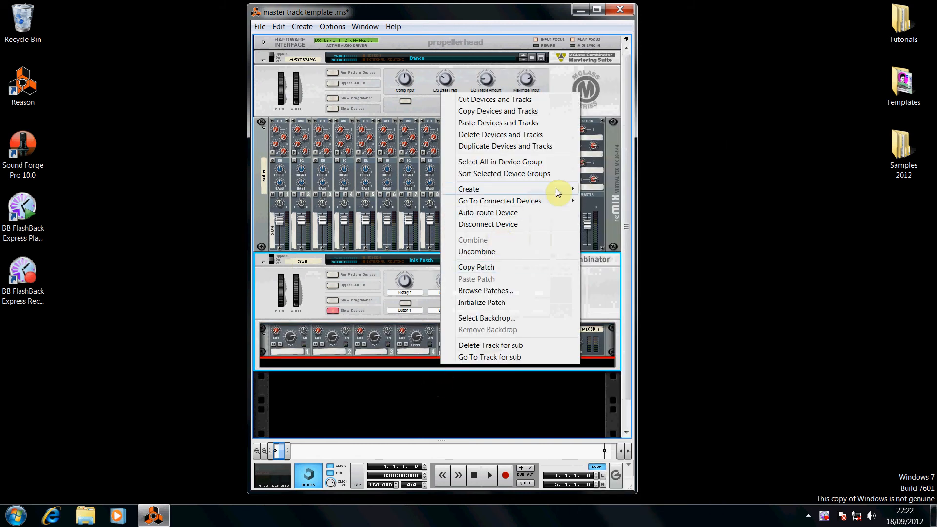
pyautogui.moveTo(559, 191)
pyautogui.click(601, 175)
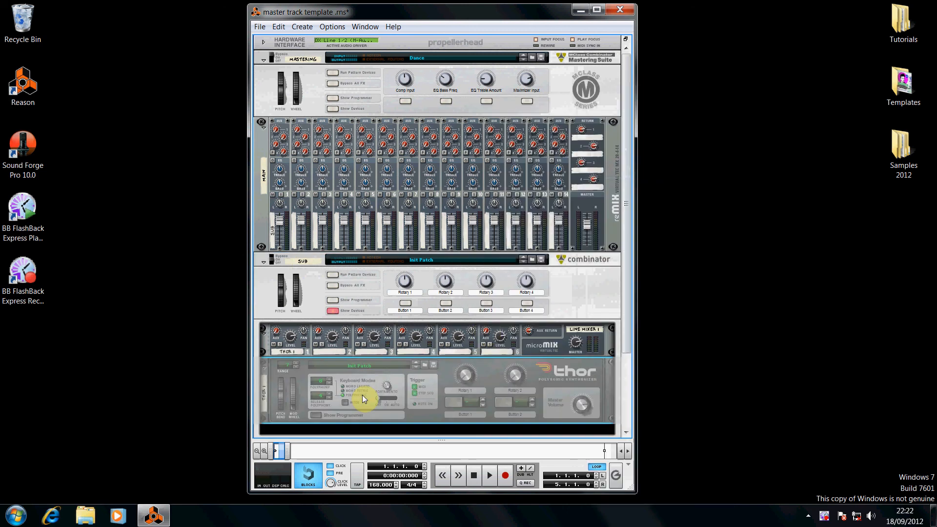
# Open Thor's programmer and initialize its patch
pyautogui.click(314, 415)
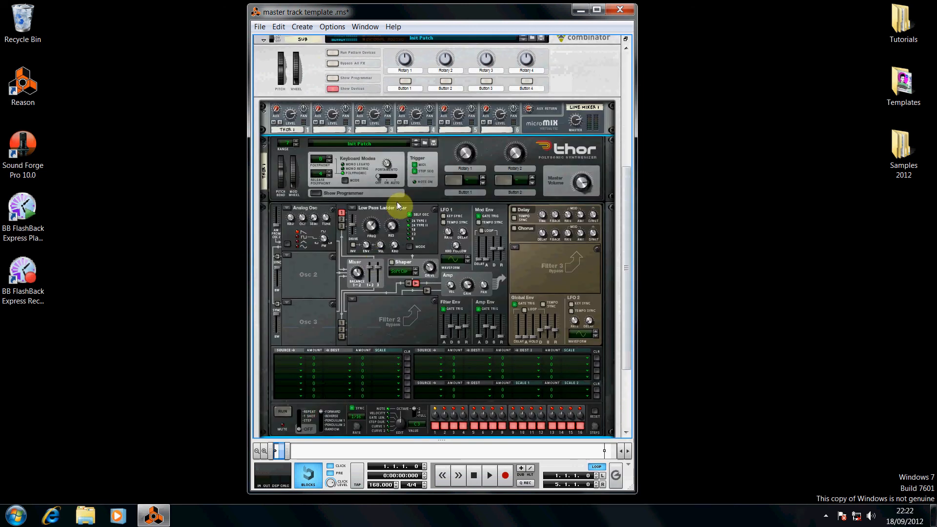
pyautogui.rightClick(410, 193)
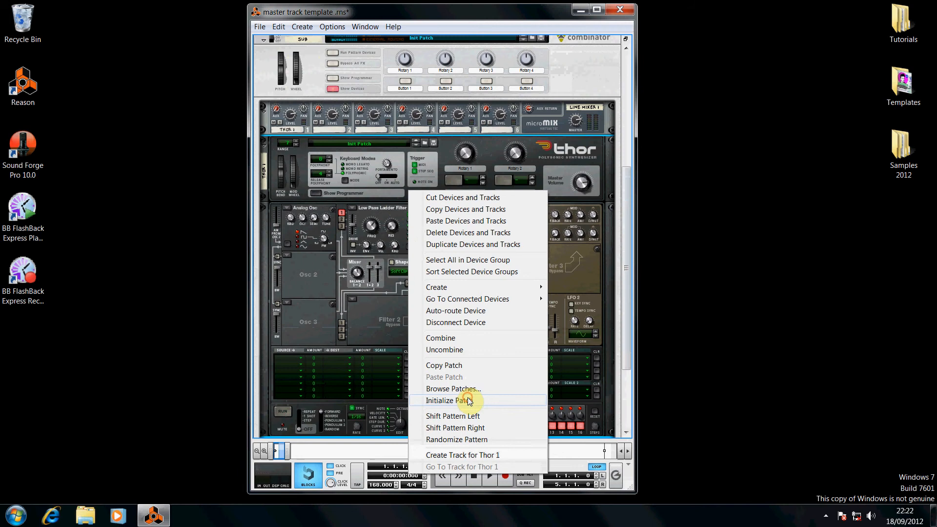
pyautogui.click(448, 400)
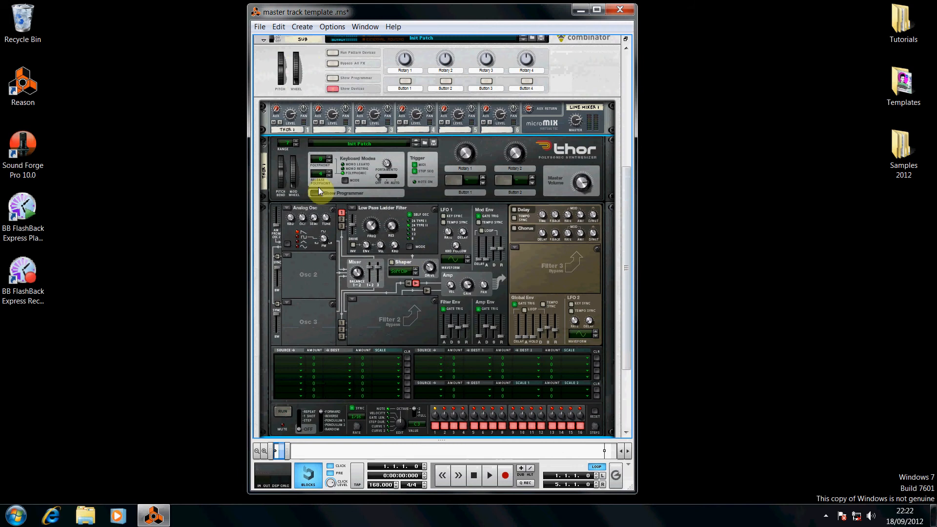
# Load Analog oscillators into Thor's second and third oscillator slots
pyautogui.click(297, 140)
pyautogui.click(287, 255)
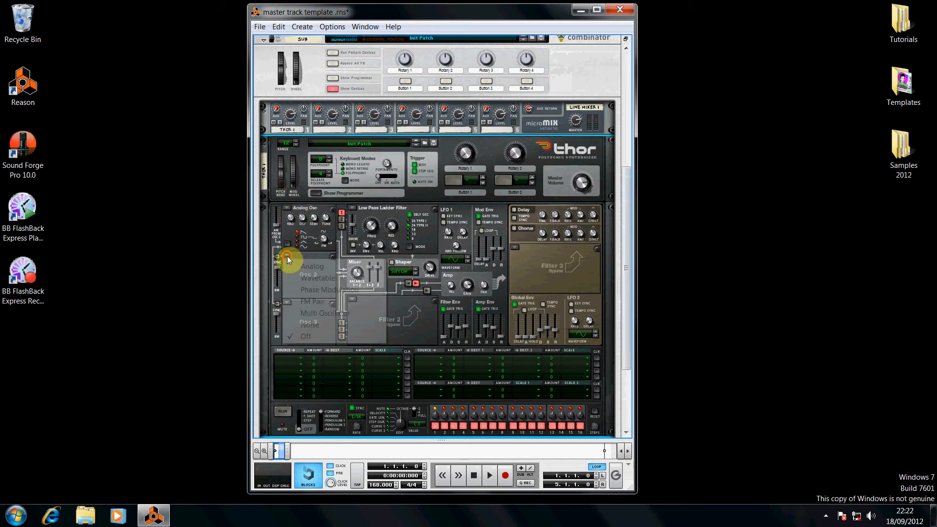
pyautogui.click(305, 268)
pyautogui.click(287, 303)
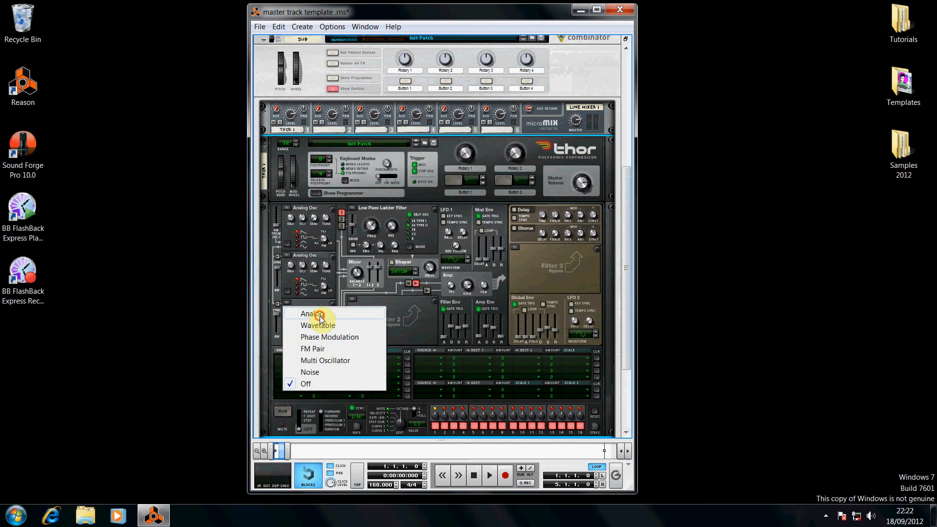
pyautogui.click(313, 311)
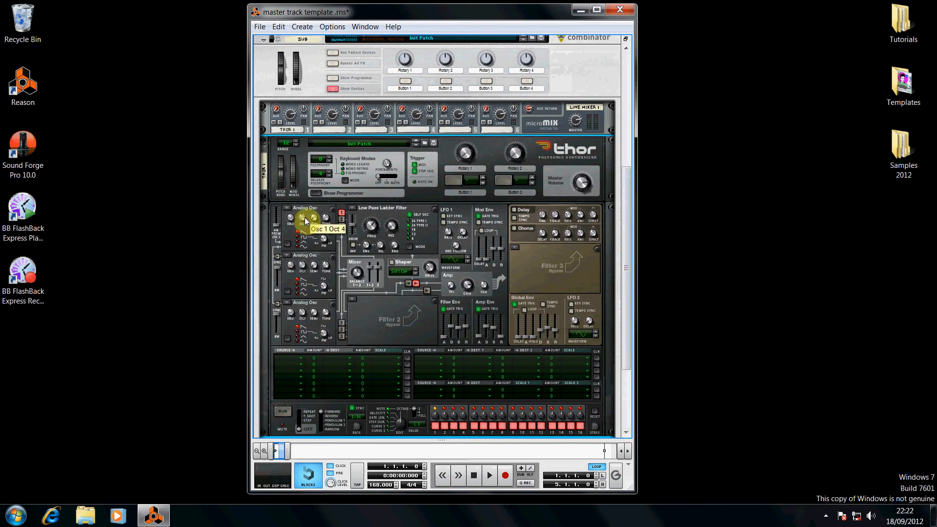
# Set Osc 3's octave to 3 and enable both Osc 2 and Osc 3 into Filter 1
pyautogui.click(303, 266)
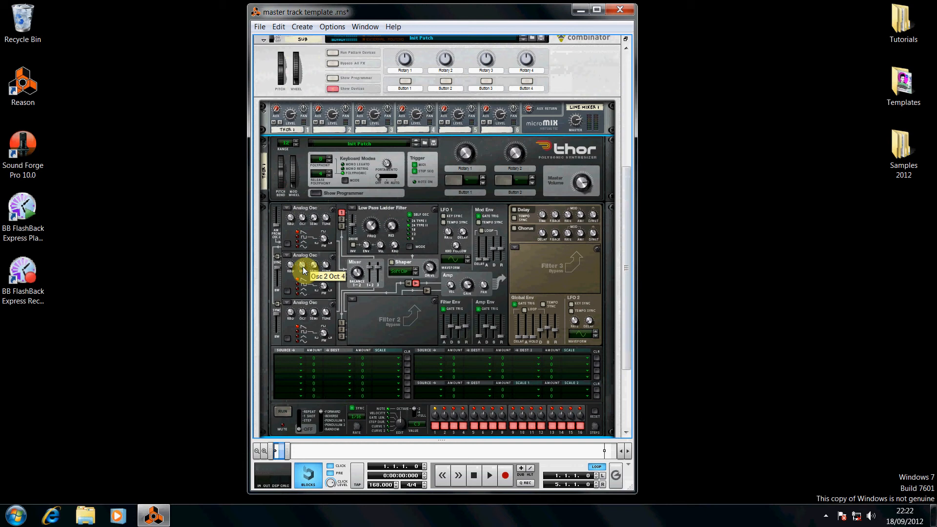
pyautogui.moveTo(302, 314); pyautogui.dragTo(302, 317)
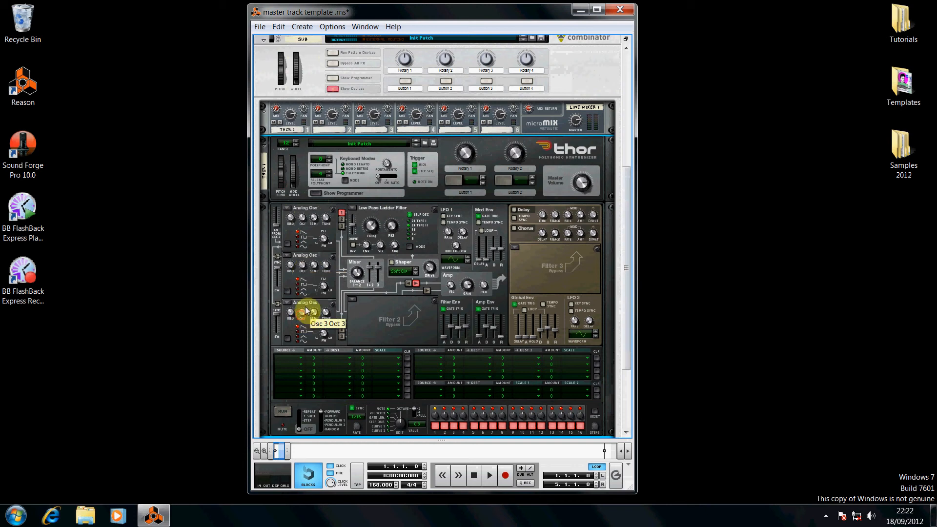
pyautogui.click(342, 219)
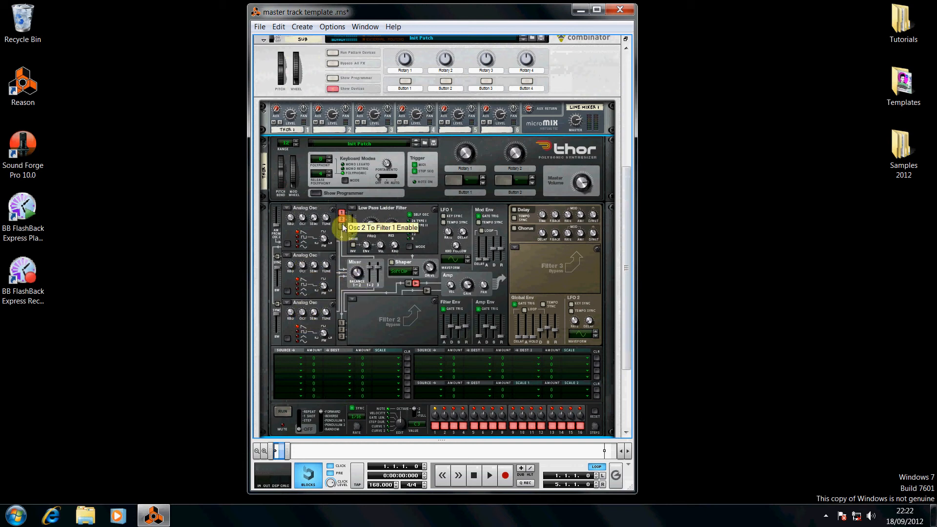
pyautogui.click(342, 226)
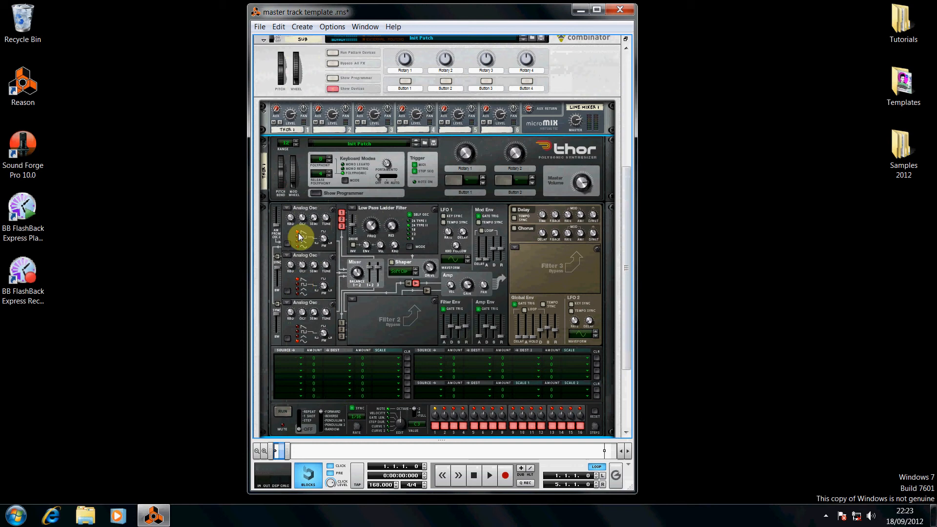
# Adjust Filter 1's drive and lower its frequency to about 350 Hz
pyautogui.moveTo(356, 226)
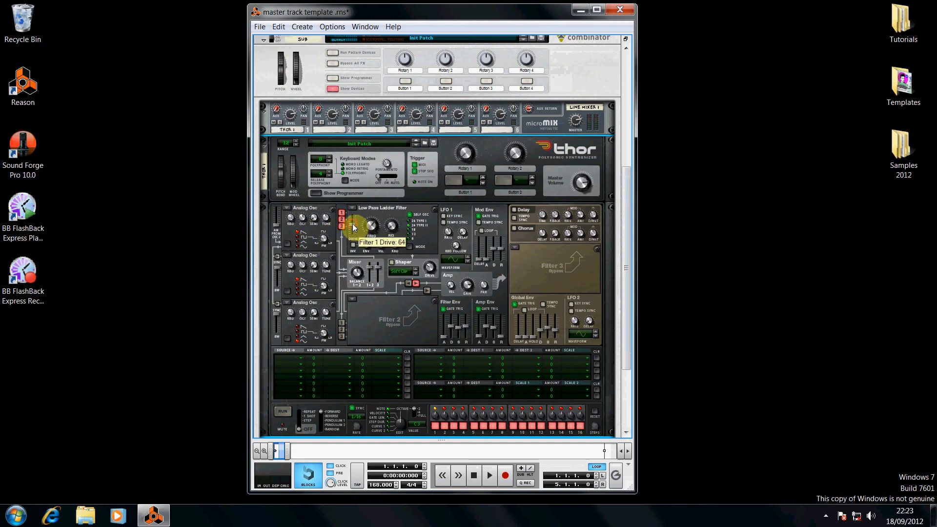
pyautogui.moveTo(355, 226); pyautogui.dragTo(359, 226)
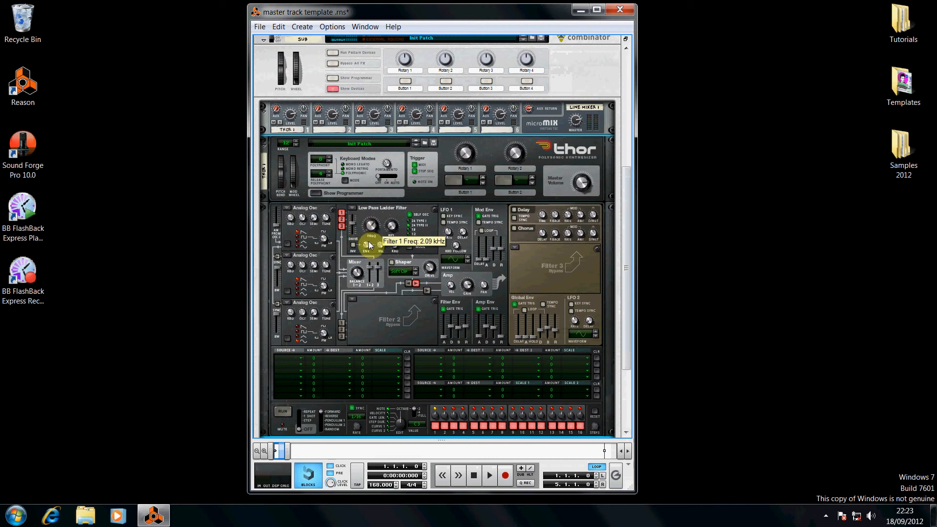
pyautogui.moveTo(368, 242)
pyautogui.moveTo(373, 222); pyautogui.dragTo(368, 266)
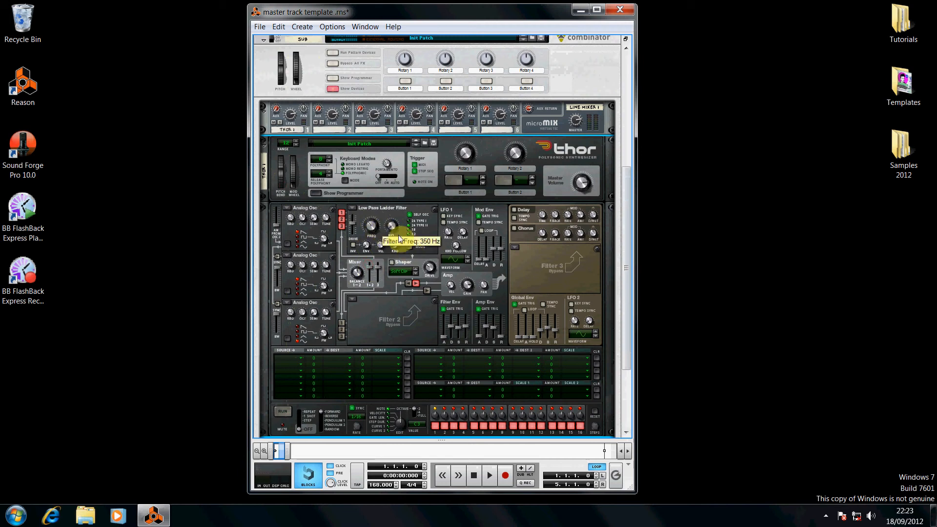
# Set the mixer levels for Osc 1 and 2 and for Osc 3 to about -2.1 dB
pyautogui.moveTo(358, 273); pyautogui.dragTo(367, 265)
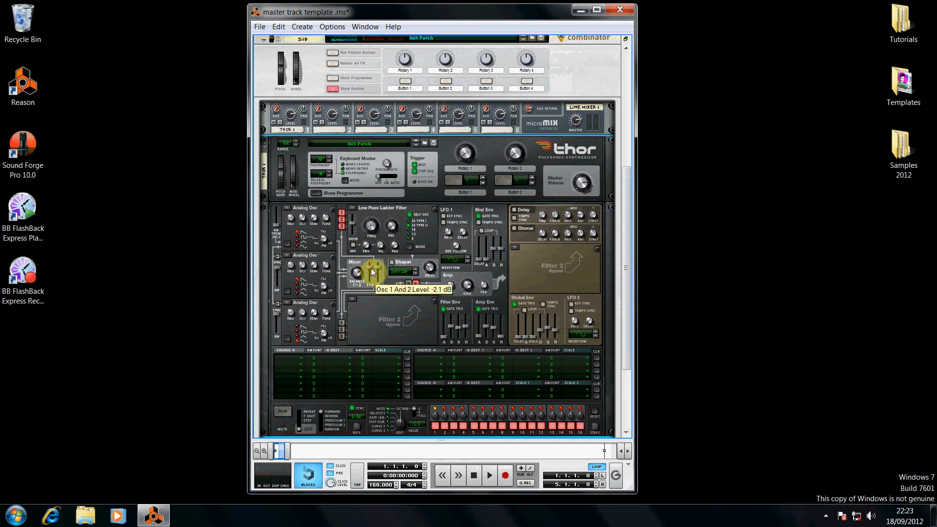
pyautogui.moveTo(372, 271); pyautogui.dragTo(373, 279)
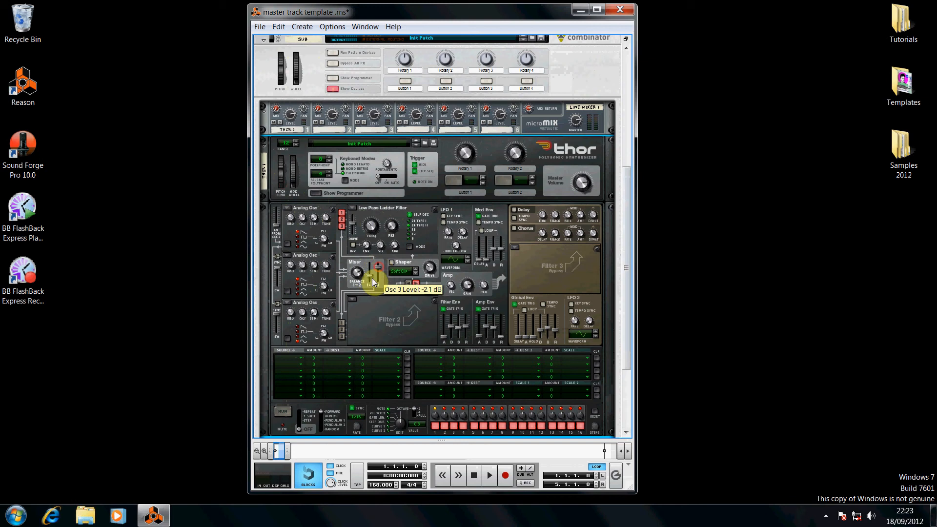
pyautogui.moveTo(379, 260); pyautogui.dragTo(380, 257)
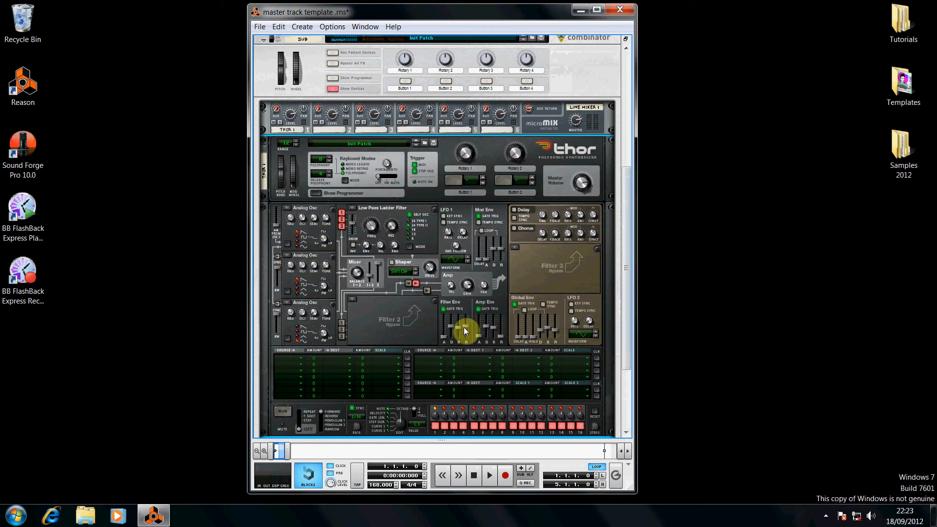
# Adjust the filter envelope attack and the amp envelope attack and sustain, with sustain about -21.8 dB
pyautogui.moveTo(446, 336)
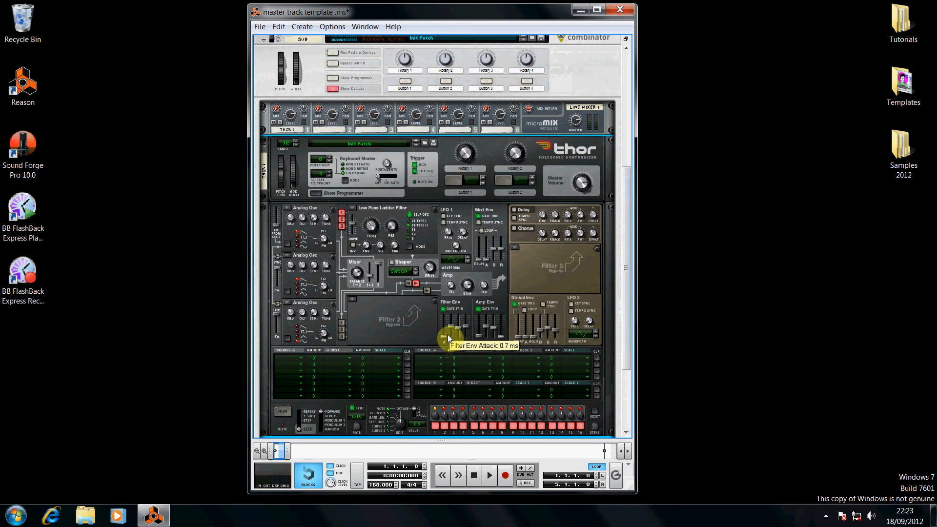
pyautogui.moveTo(447, 335); pyautogui.dragTo(453, 335)
pyautogui.moveTo(482, 336)
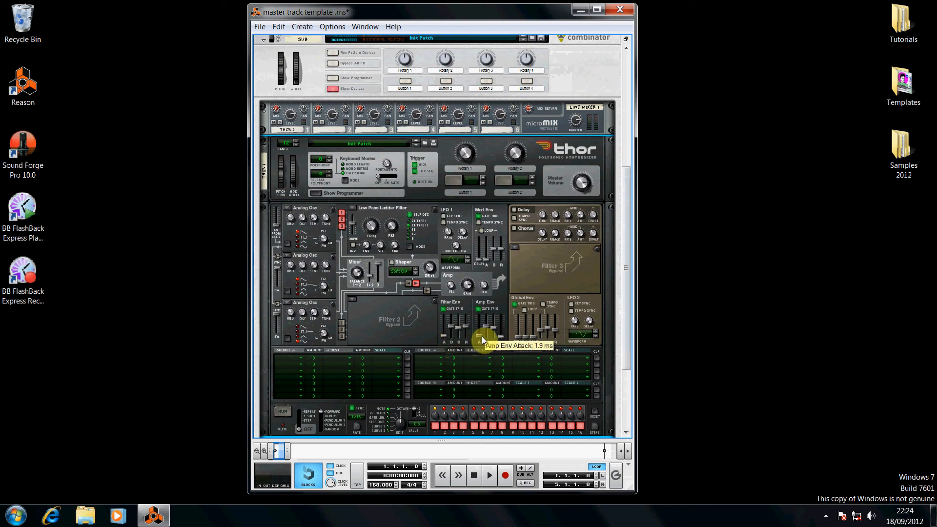
pyautogui.moveTo(482, 336); pyautogui.dragTo(483, 338)
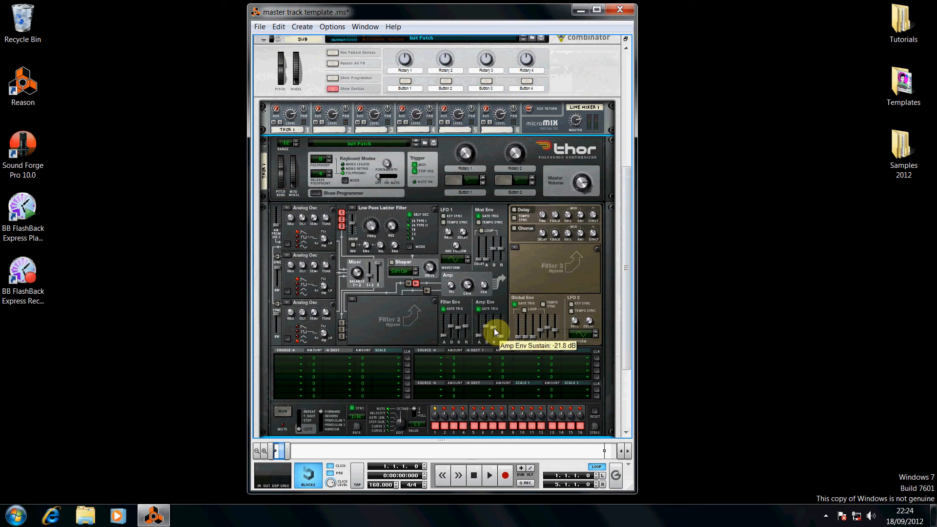
pyautogui.moveTo(494, 330); pyautogui.dragTo(466, 305)
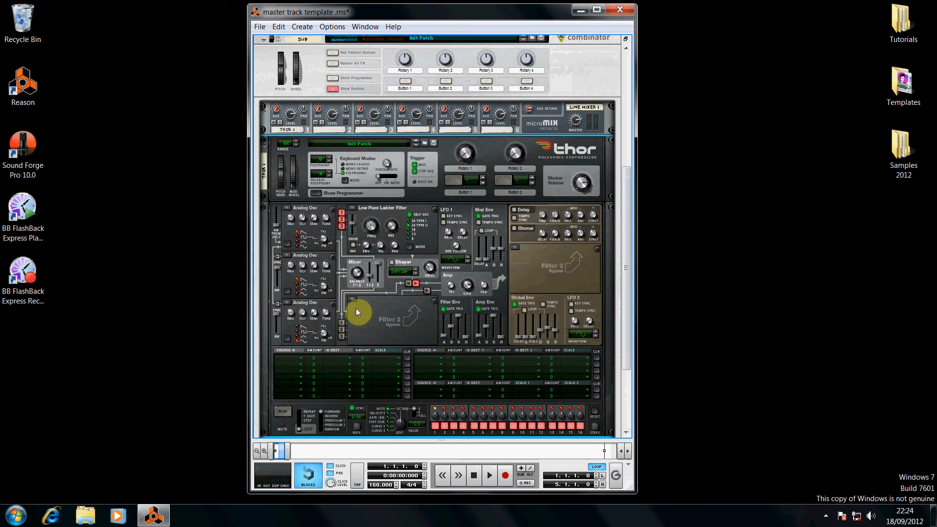
# Collapse Thor's programmer and add an MClass Maximizer below Thor inside the Combinator
pyautogui.click(316, 192)
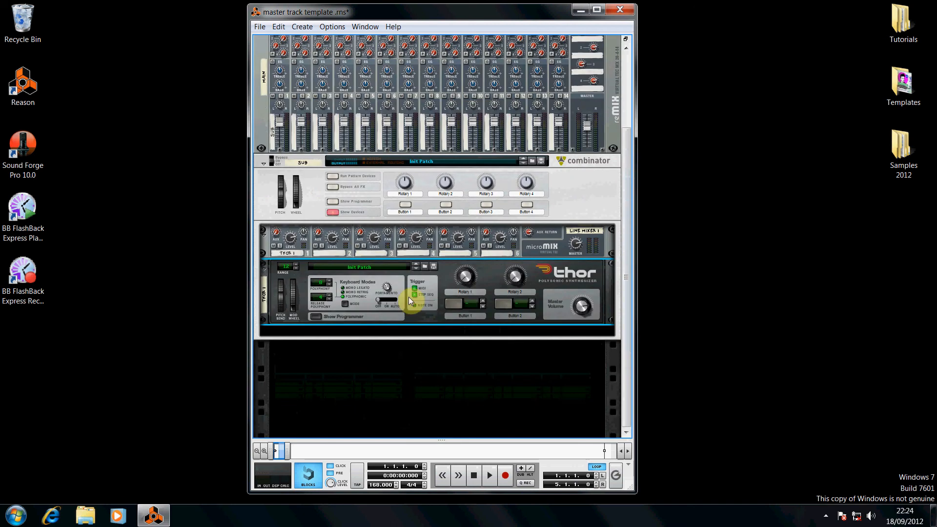
pyautogui.rightClick(418, 315)
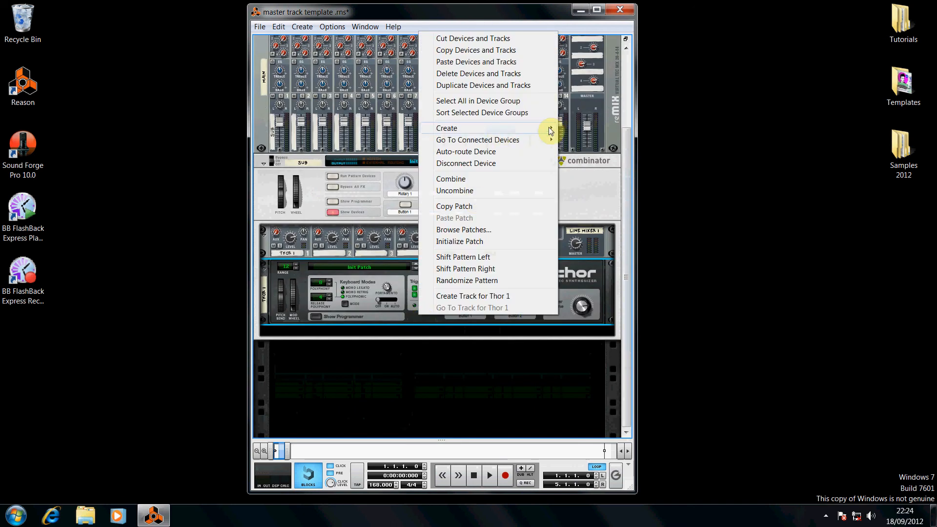
pyautogui.moveTo(542, 129)
pyautogui.click(632, 305)
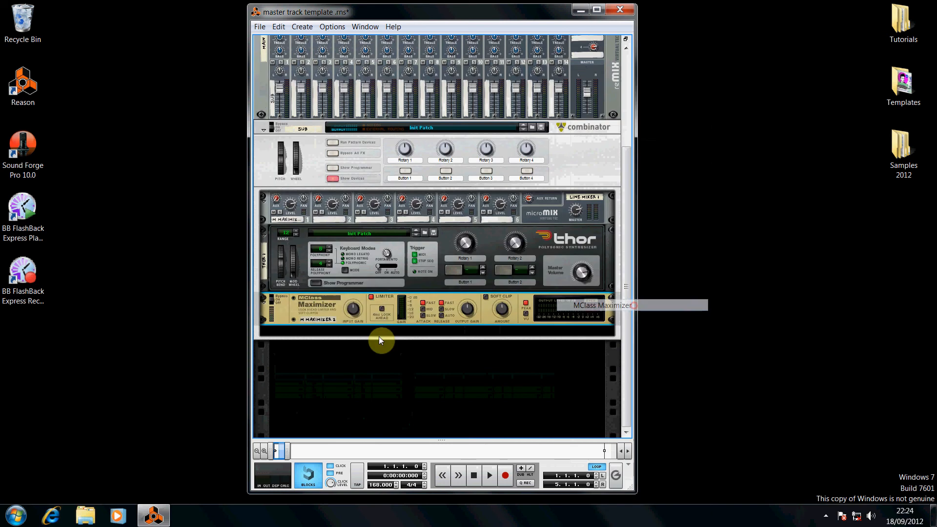
# Adjust the Maximizer's input gain and toggle its Limiter and look-ahead settings
pyautogui.moveTo(354, 315); pyautogui.dragTo(365, 307)
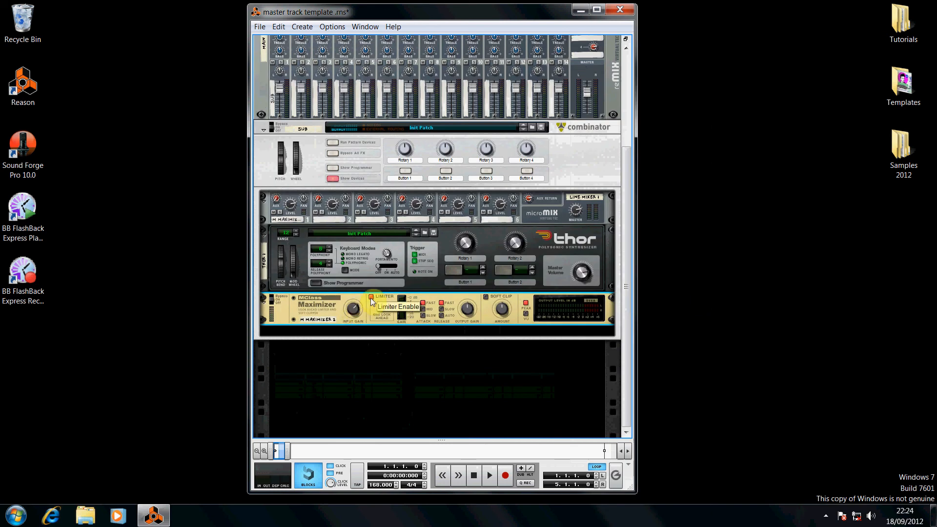
pyautogui.click(371, 299)
pyautogui.click(381, 311)
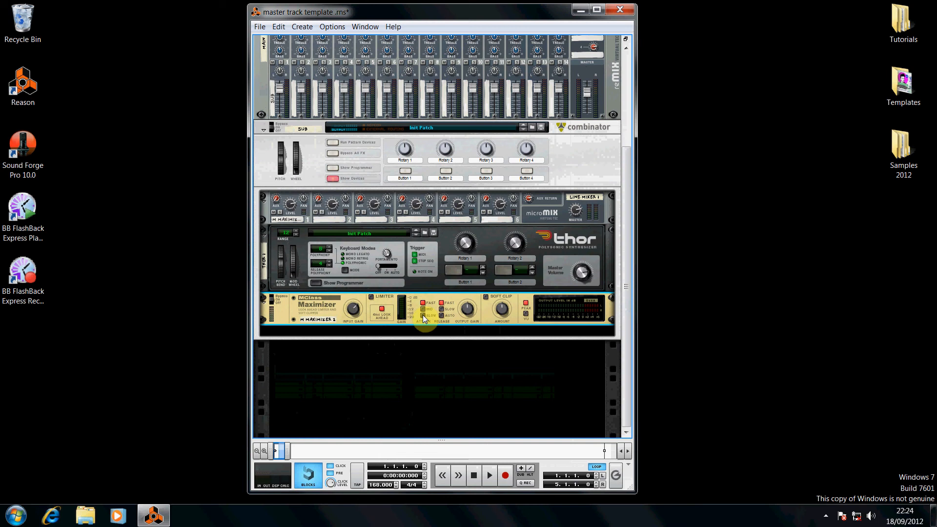
# Set the Maximizer's release, nudge its output gain, and enable Soft Clip
pyautogui.click(442, 303)
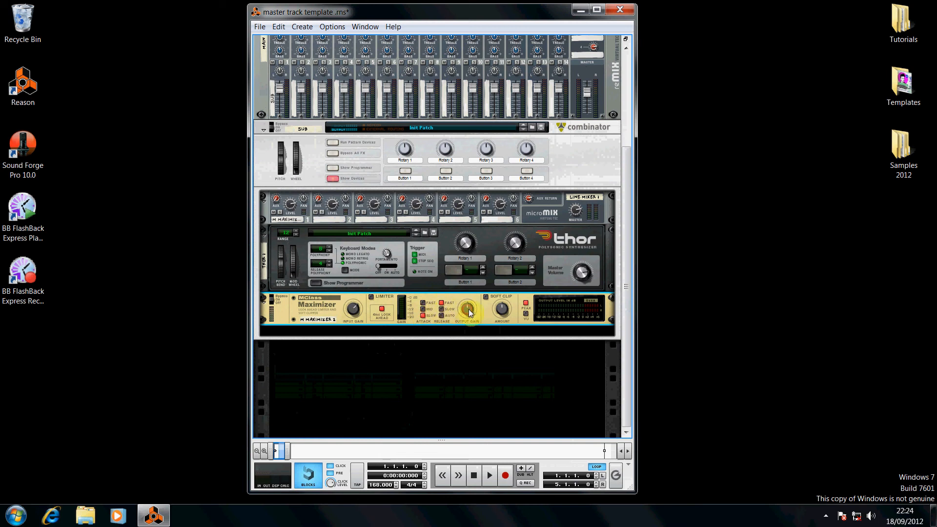
pyautogui.moveTo(473, 312)
pyautogui.moveTo(473, 311); pyautogui.dragTo(477, 310)
pyautogui.moveTo(503, 310)
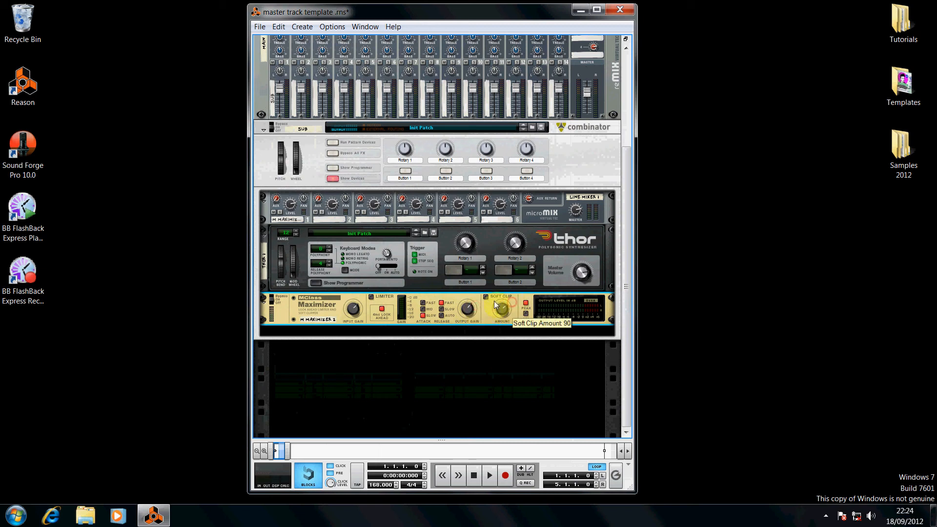
pyautogui.click(485, 297)
# Add an MClass Equalizer below the Maximizer inside the Combinator
pyautogui.rightClick(370, 316)
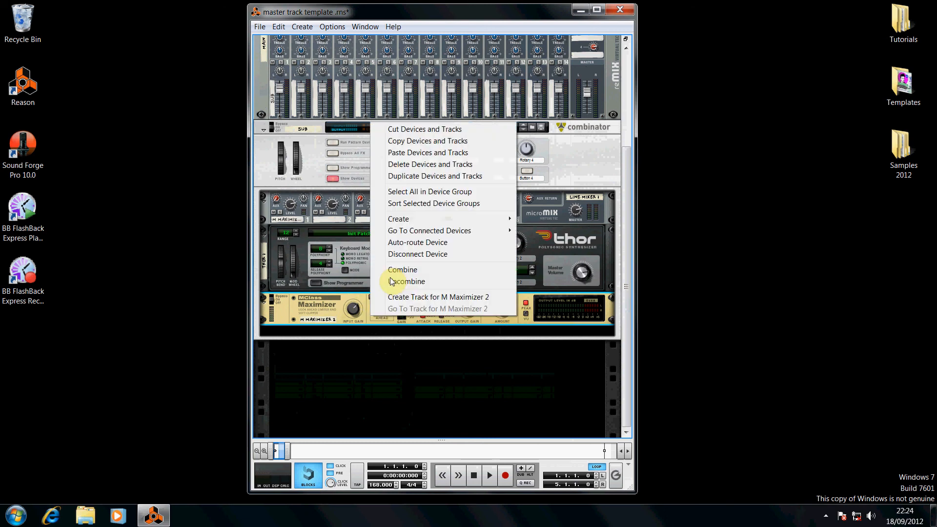
pyautogui.moveTo(498, 221)
pyautogui.click(561, 268)
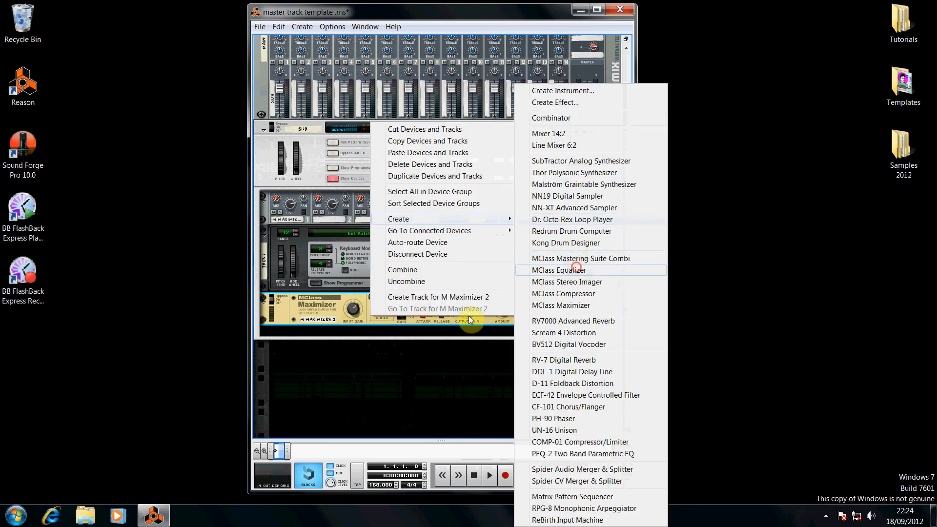
pyautogui.click(473, 331)
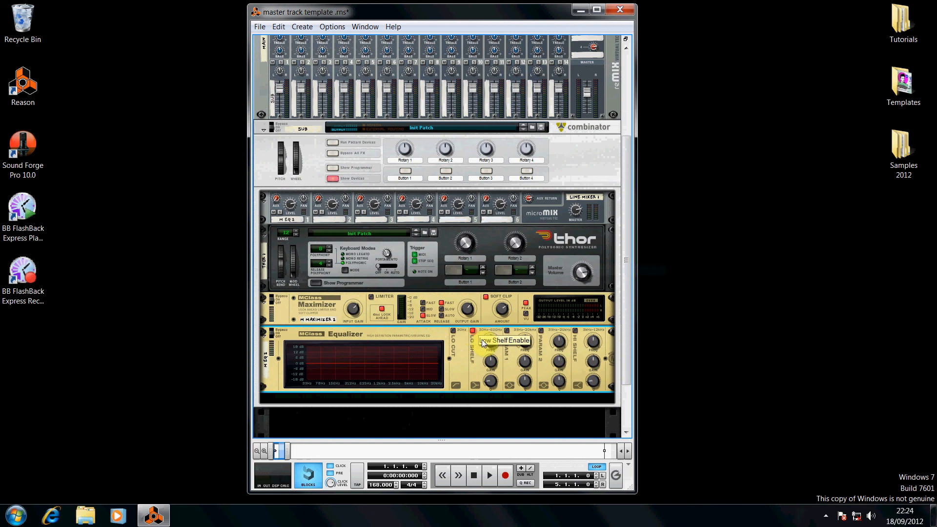
# Shape the Equalizer's low shelf and enable Parametric 1, setting its frequency and a Q of about 3.7
pyautogui.moveTo(491, 341); pyautogui.dragTo(494, 362)
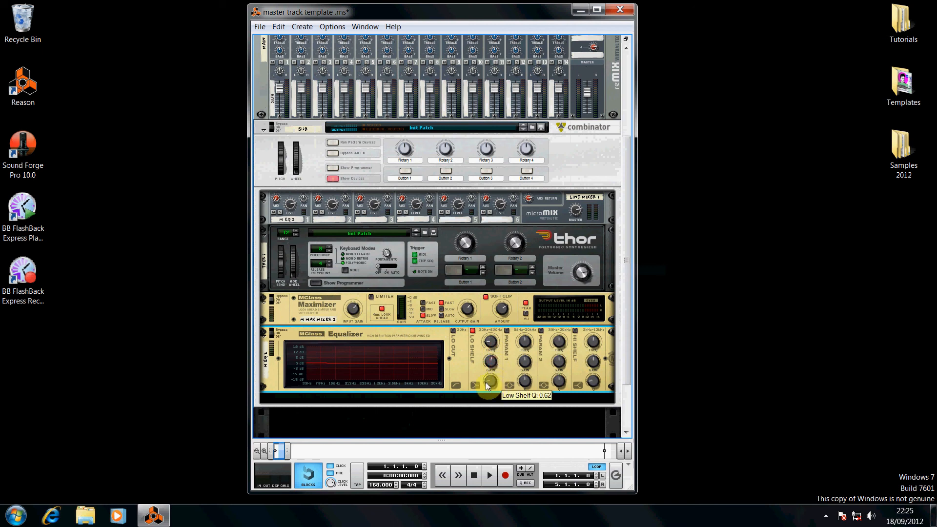
pyautogui.click(507, 331)
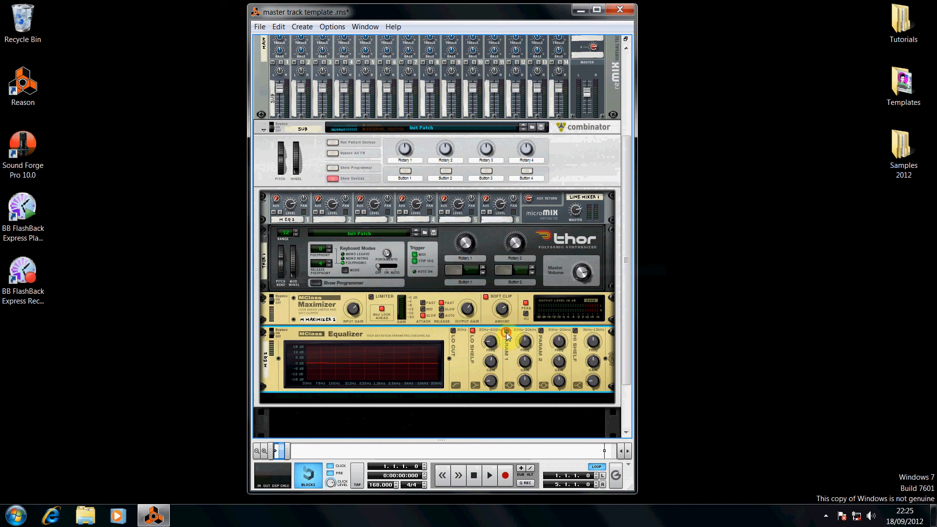
pyautogui.moveTo(526, 344)
pyautogui.mouseDown()
pyautogui.moveTo(529, 364)
pyautogui.moveTo(532, 354)
pyautogui.mouseUp()
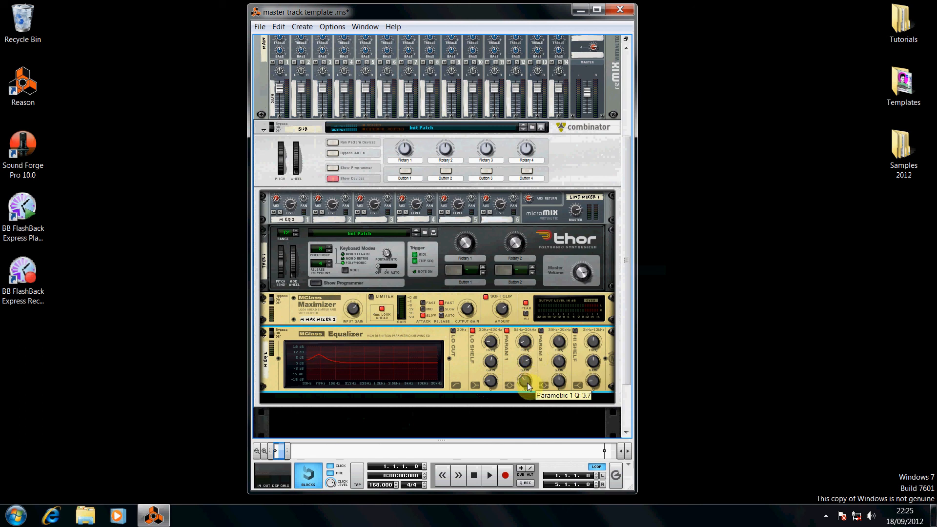
pyautogui.moveTo(527, 386); pyautogui.dragTo(529, 382)
# Enable Parametric 2 with a Q of about 2.1 and enable and adjust the high shelf band
pyautogui.click(541, 331)
pyautogui.moveTo(563, 344); pyautogui.dragTo(563, 386)
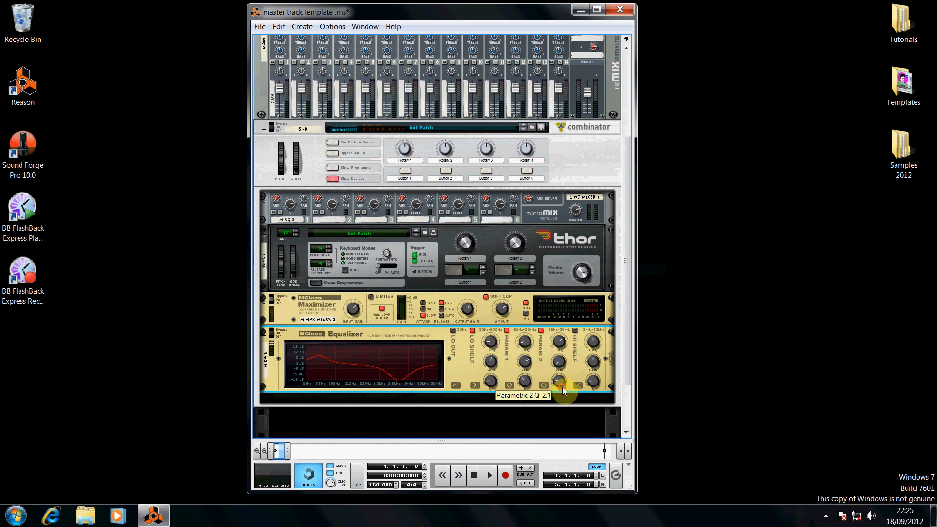
pyautogui.click(575, 332)
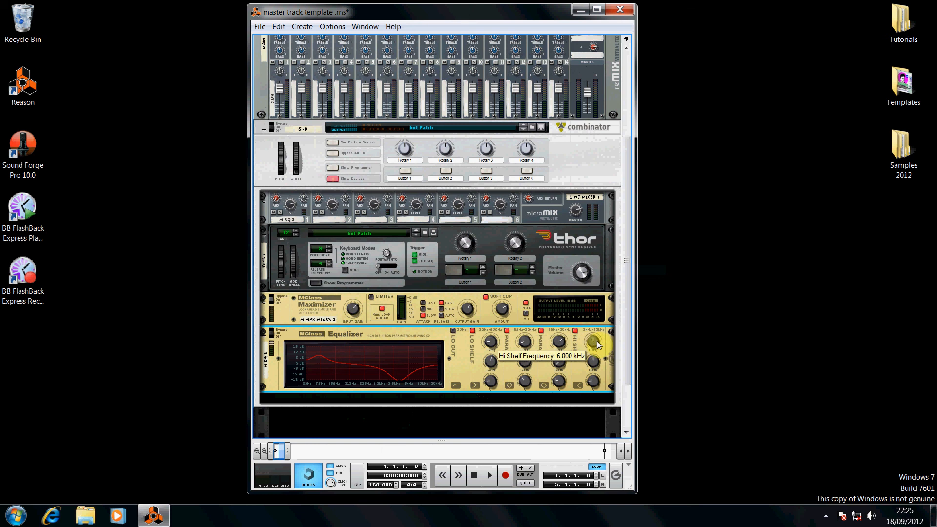
pyautogui.moveTo(596, 389); pyautogui.dragTo(600, 397)
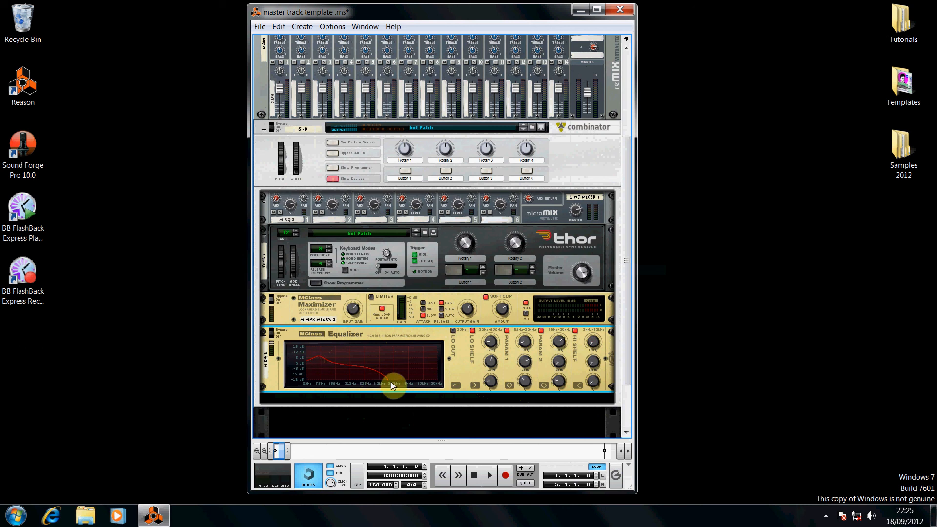
# Add an ECF-42 Envelope Controlled Filter below the Equalizer and adjust its frequency knob
pyautogui.rightClick(461, 360)
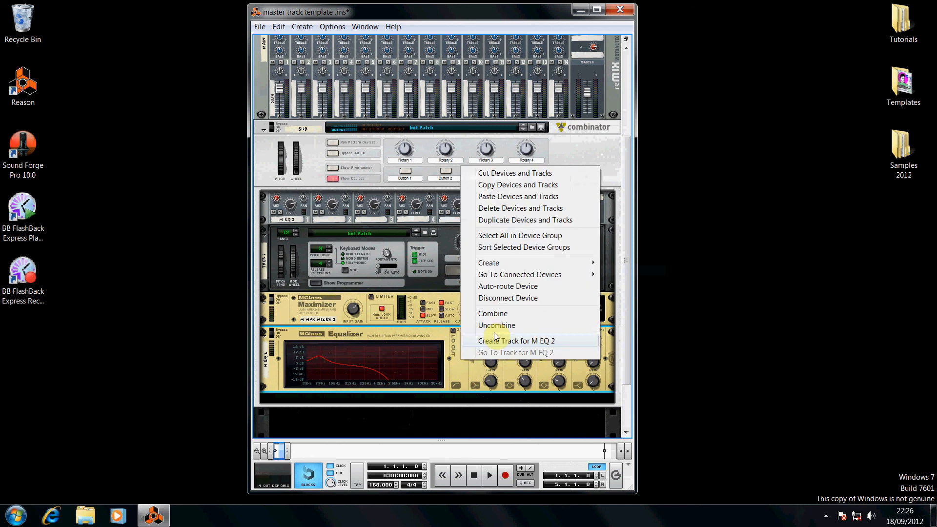
pyautogui.moveTo(585, 262)
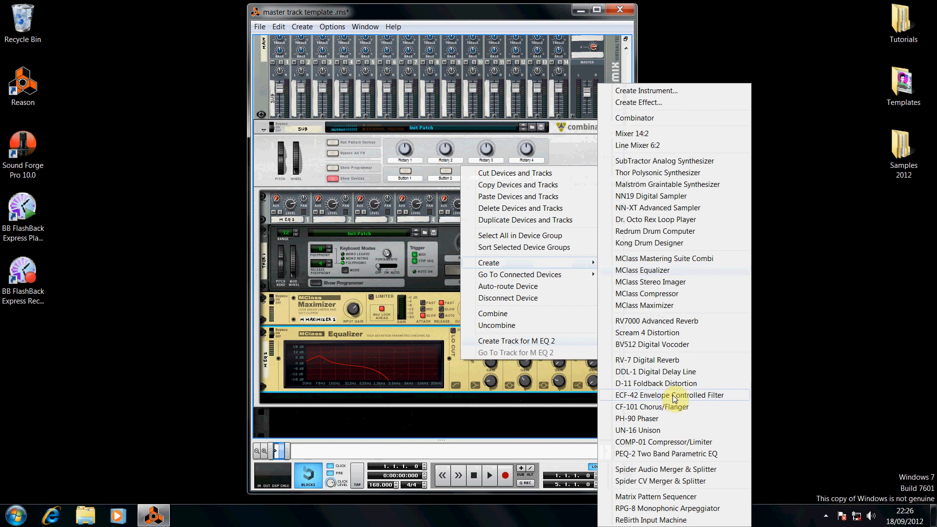
pyautogui.click(676, 393)
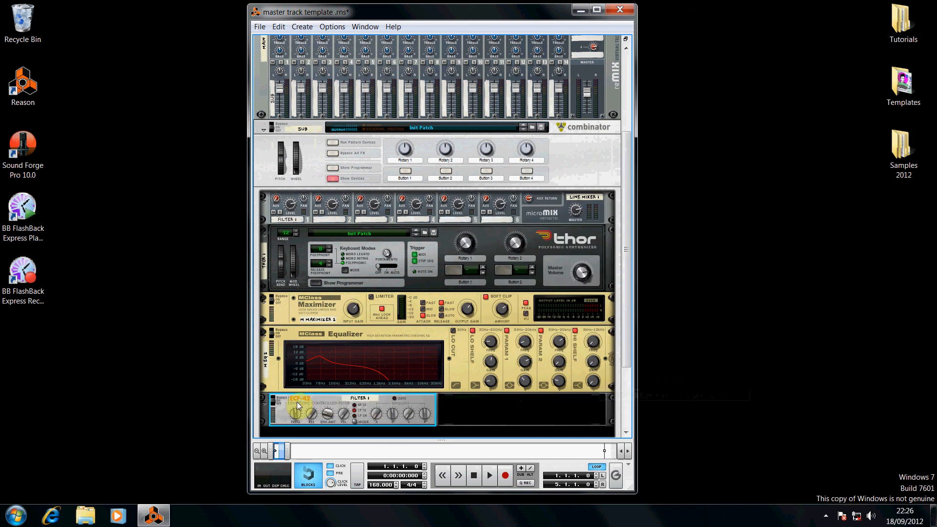
pyautogui.moveTo(296, 414)
pyautogui.moveTo(296, 417); pyautogui.dragTo(296, 420)
pyautogui.moveTo(320, 417)
# Fold the ECF-42 and Equalizer devices in the rack
pyautogui.click(265, 403)
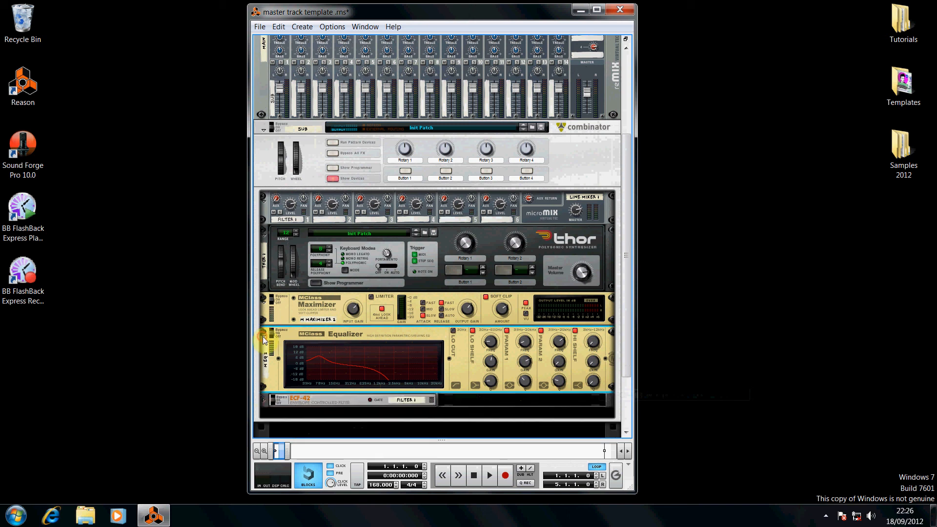
pyautogui.click(264, 338)
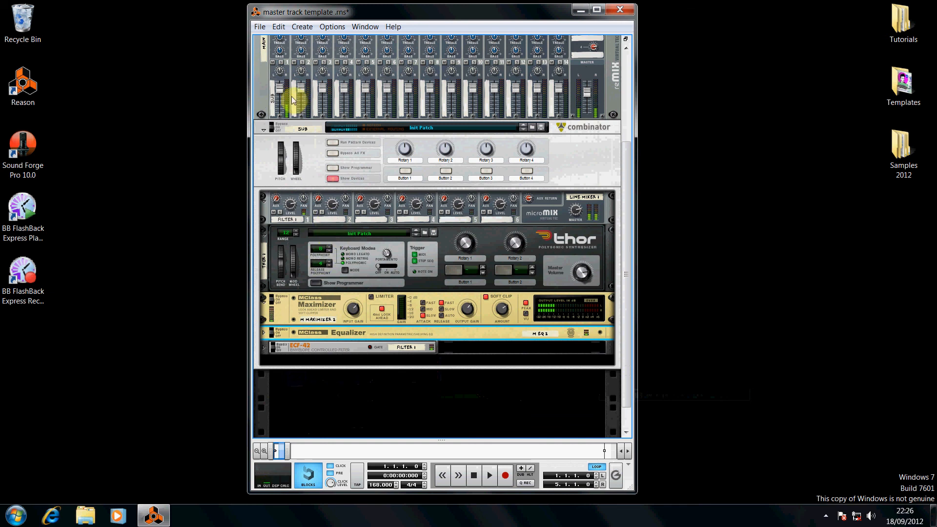
# Set the main mixer's channel 1 level to 57 and collapse Thor and the Combinator's devices
pyautogui.moveTo(284, 93); pyautogui.dragTo(282, 103)
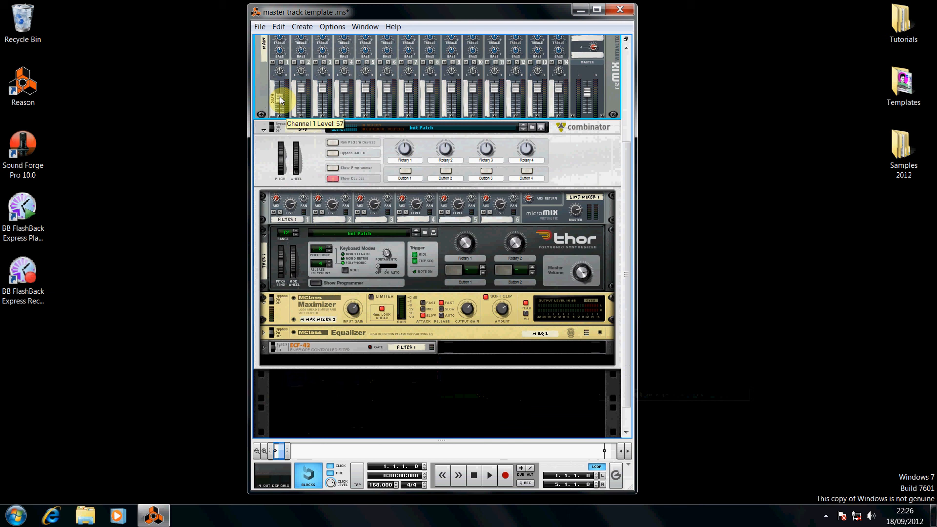
pyautogui.click(264, 231)
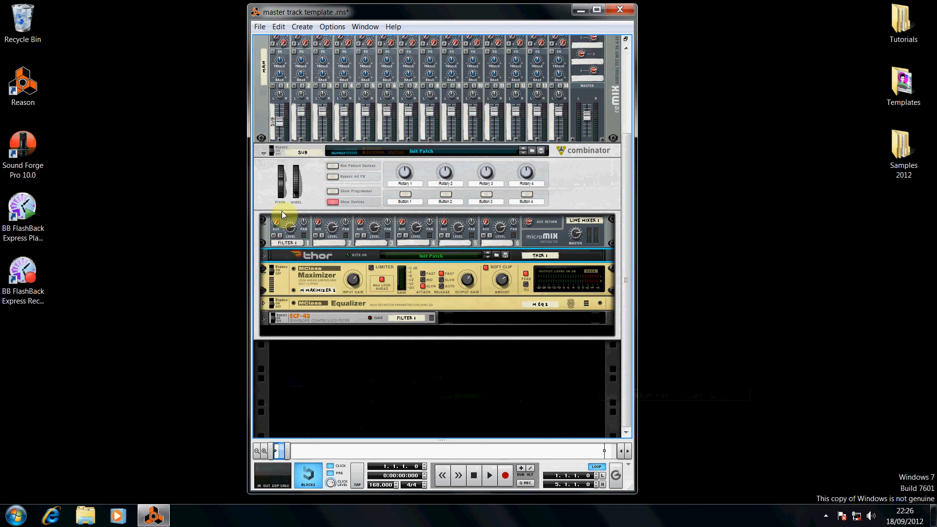
pyautogui.click(333, 202)
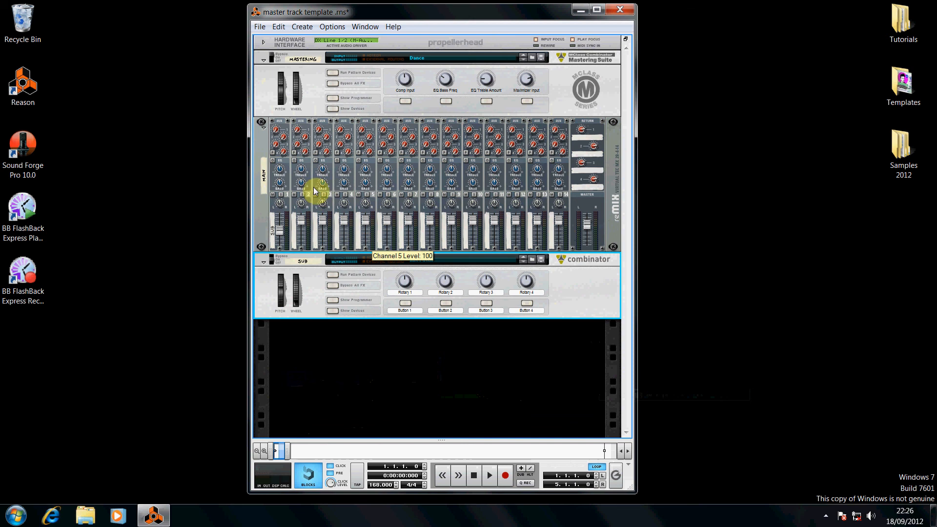